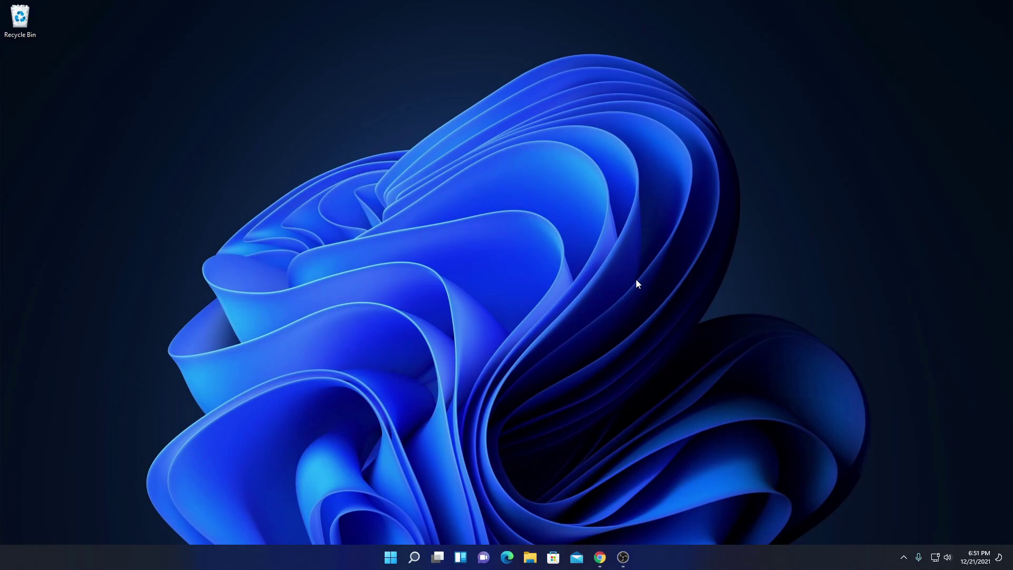
- Restore the Chrome window showing Google results for 'winrar' from the taskbar
left_click(600, 557)
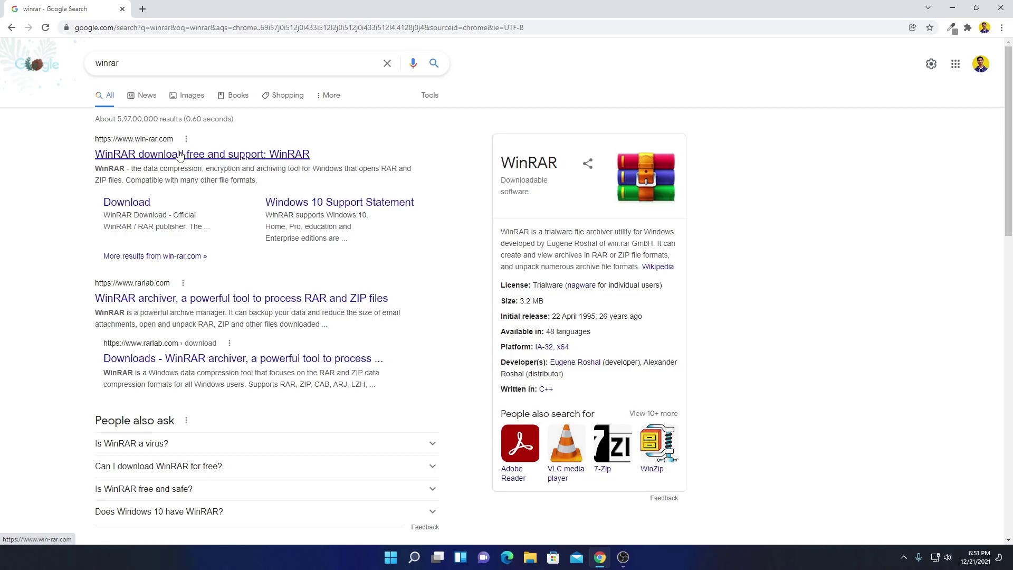
- Open the official win-rar.com result, 'WinRAR download free and support'
left_click(180, 155)
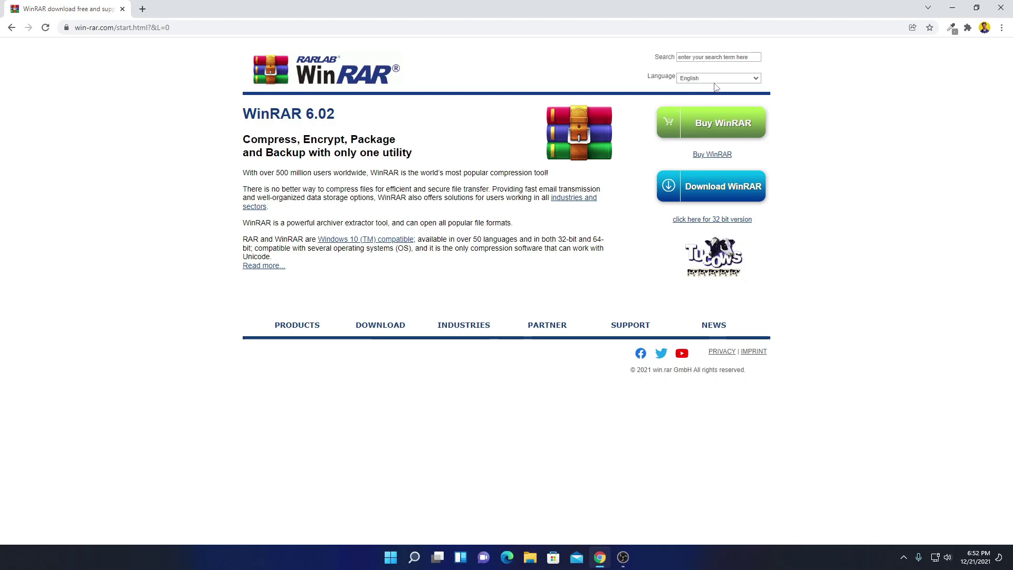
- Keep the win-rar.com language on English and go to the Download WinRAR page
left_click(757, 80)
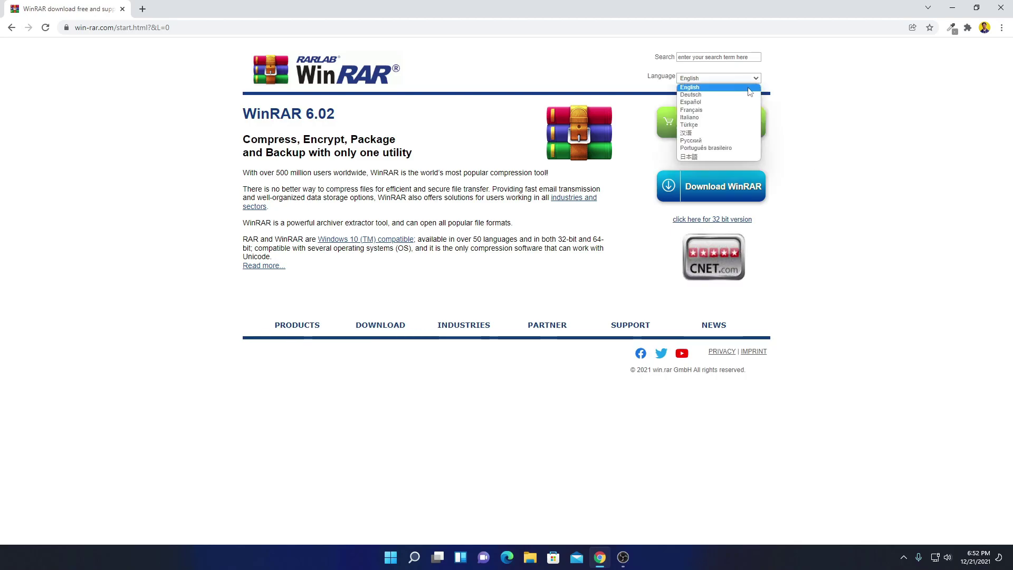
left_click(750, 90)
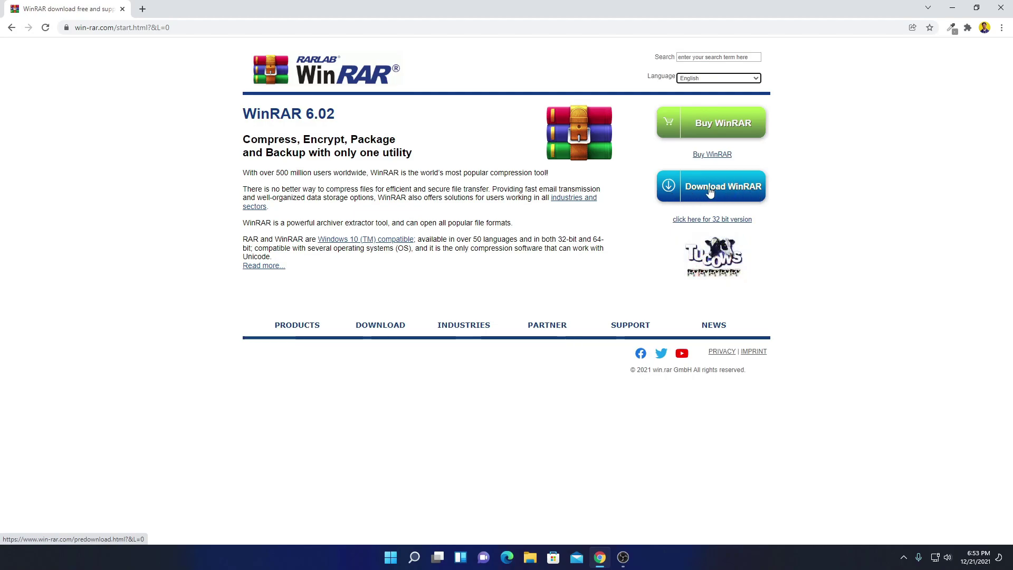
left_click(710, 191)
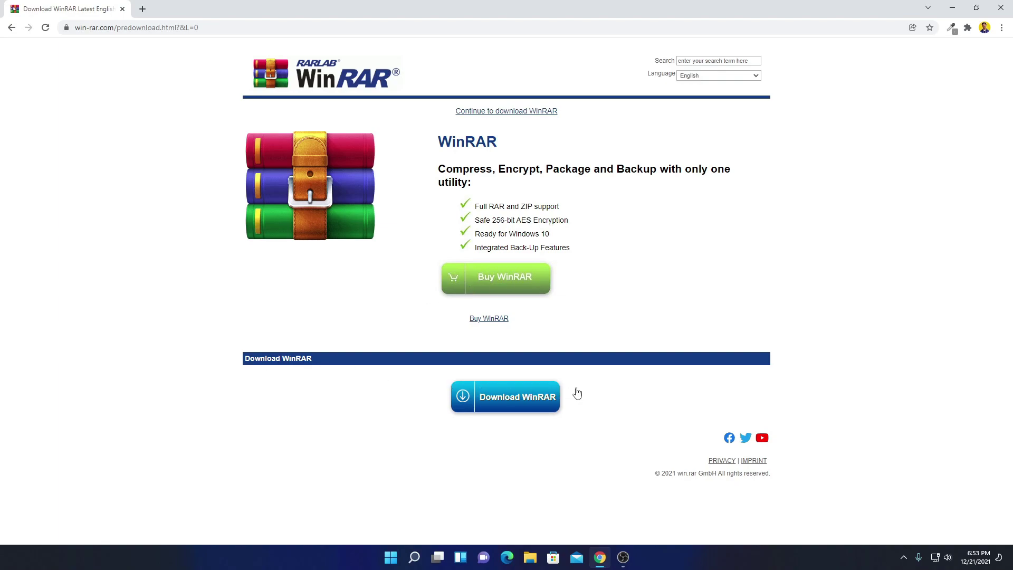
- Download winrar-x64-602.exe and submit the saved e-mail address for free support
left_click(513, 407)
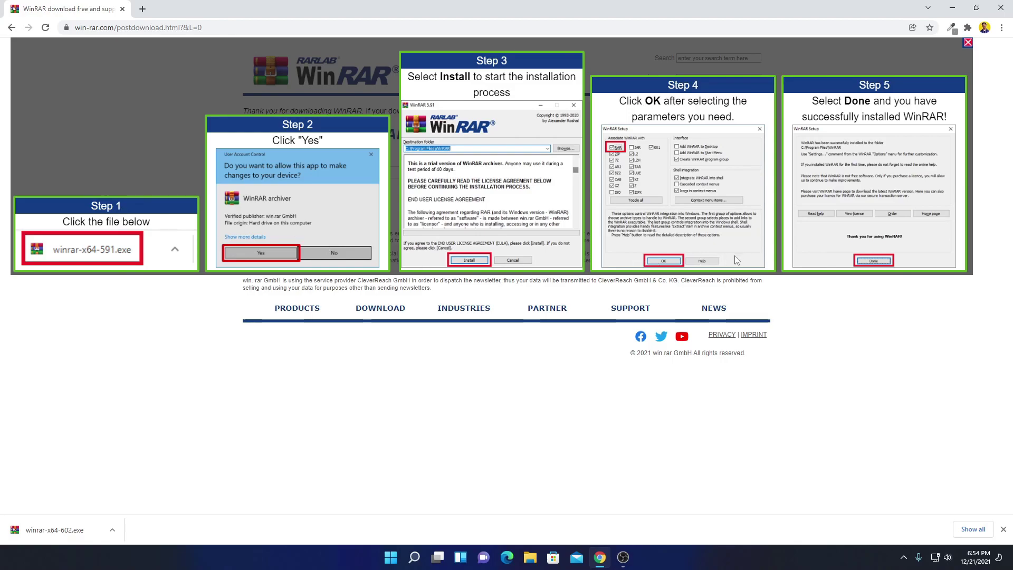
left_click(968, 43)
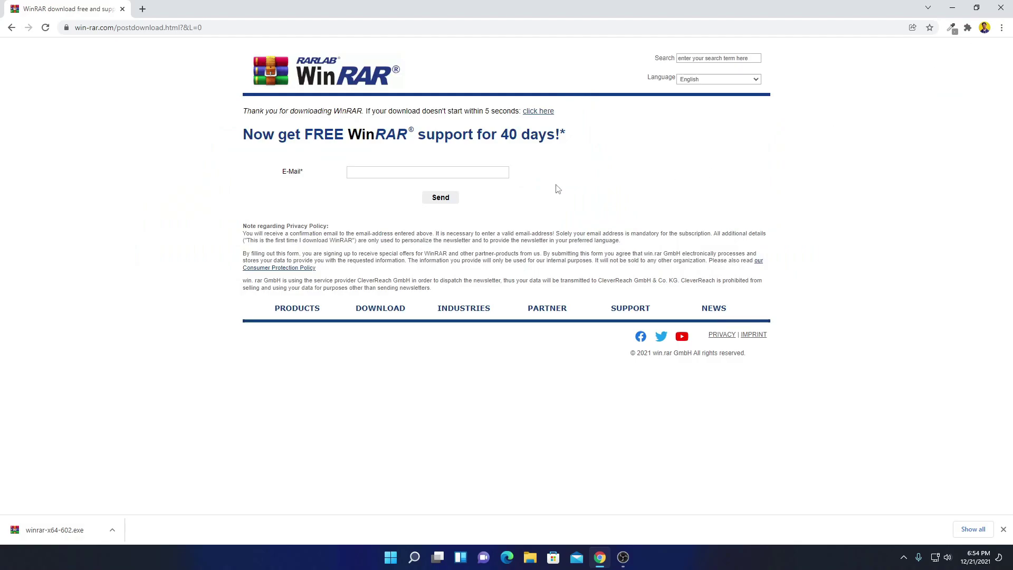
left_click(493, 175)
left_click(448, 210)
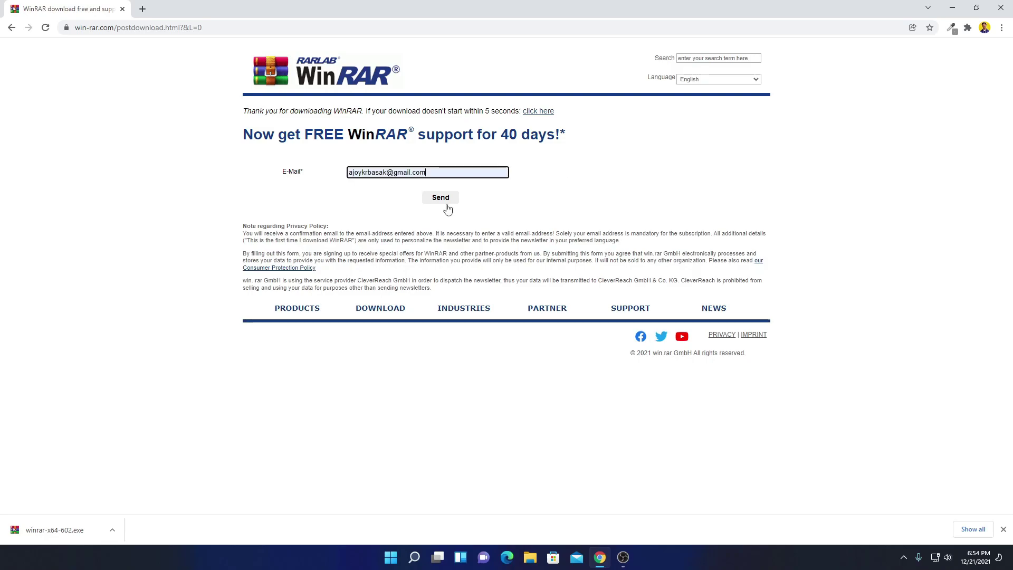
left_click(448, 209)
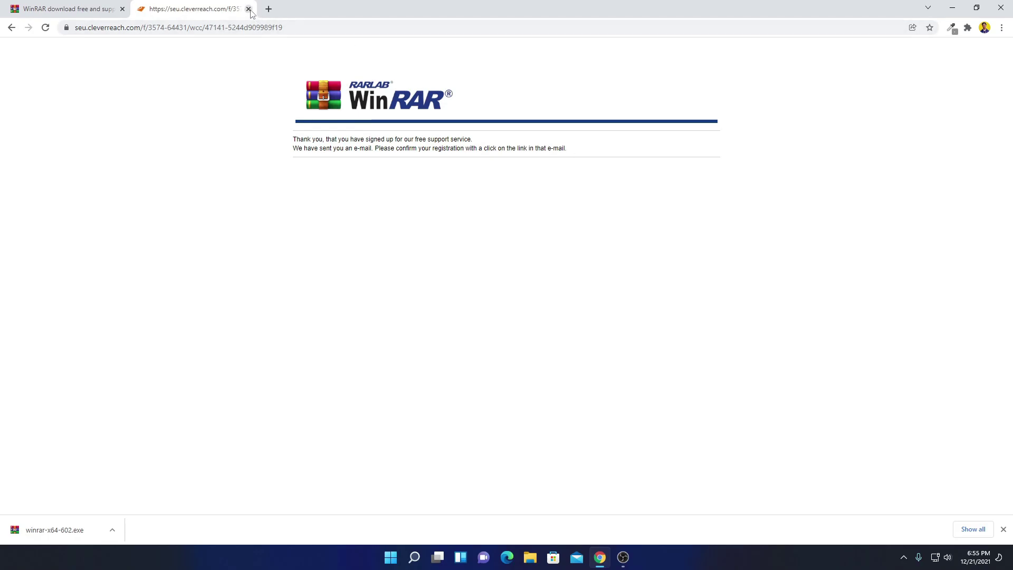
- Close the signup confirmation tab and run the downloaded winrar-x64-602.exe installer
left_click(282, 9)
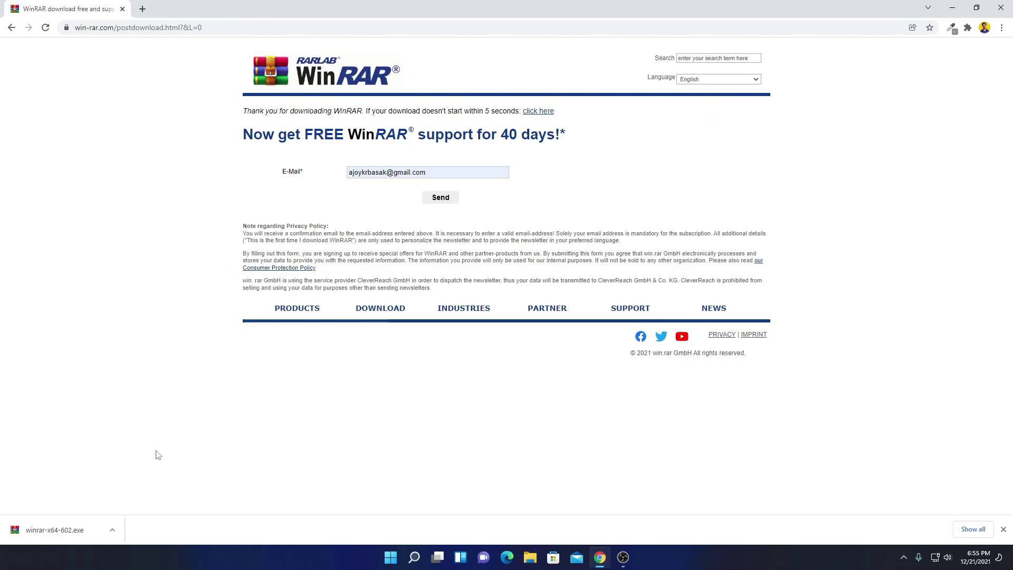
left_click(111, 530)
left_click(161, 463)
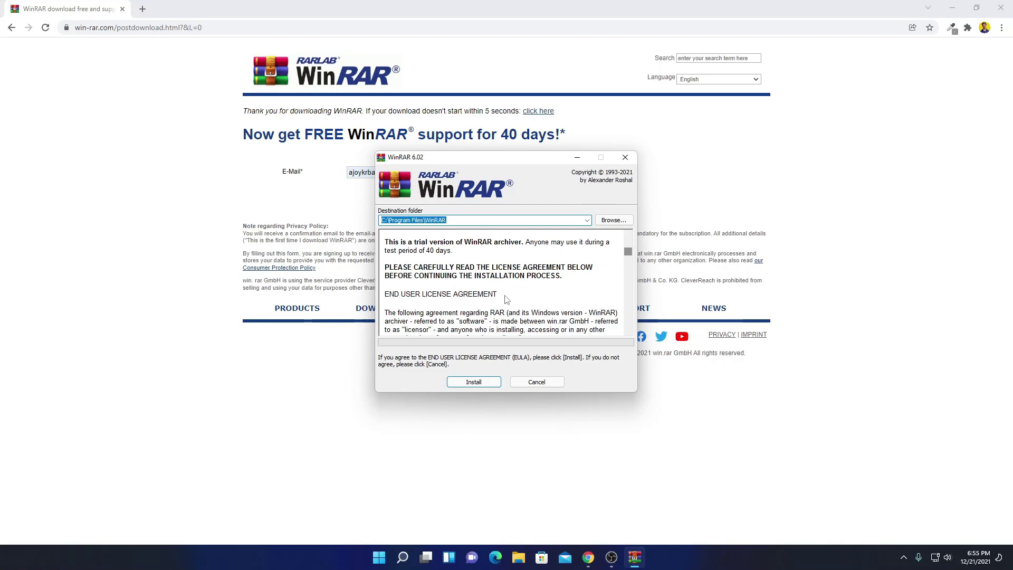
- Install WinRAR 6.02 into the default C:\Program Files\WinRAR folder
left_click(956, 7)
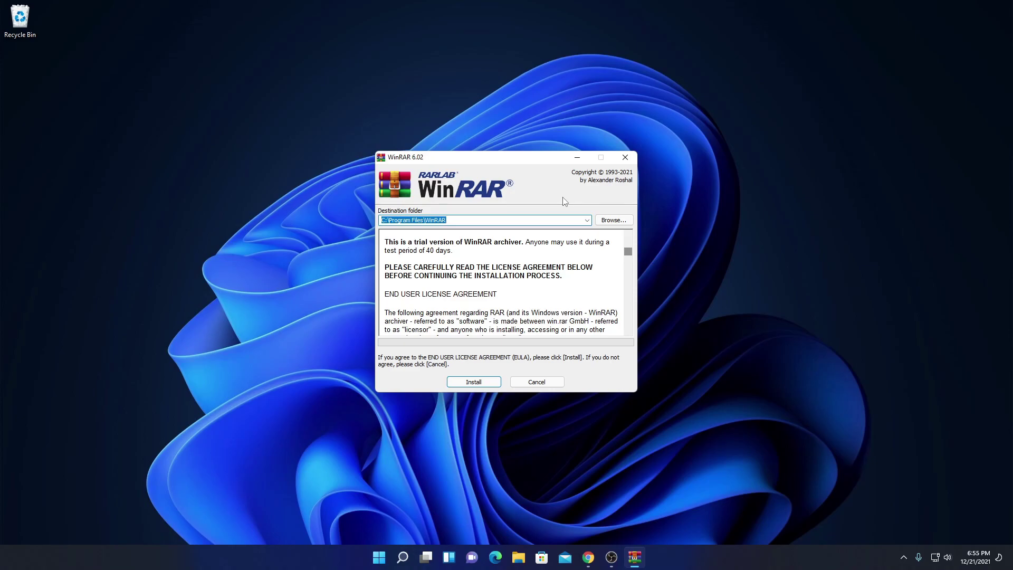
left_click(610, 225)
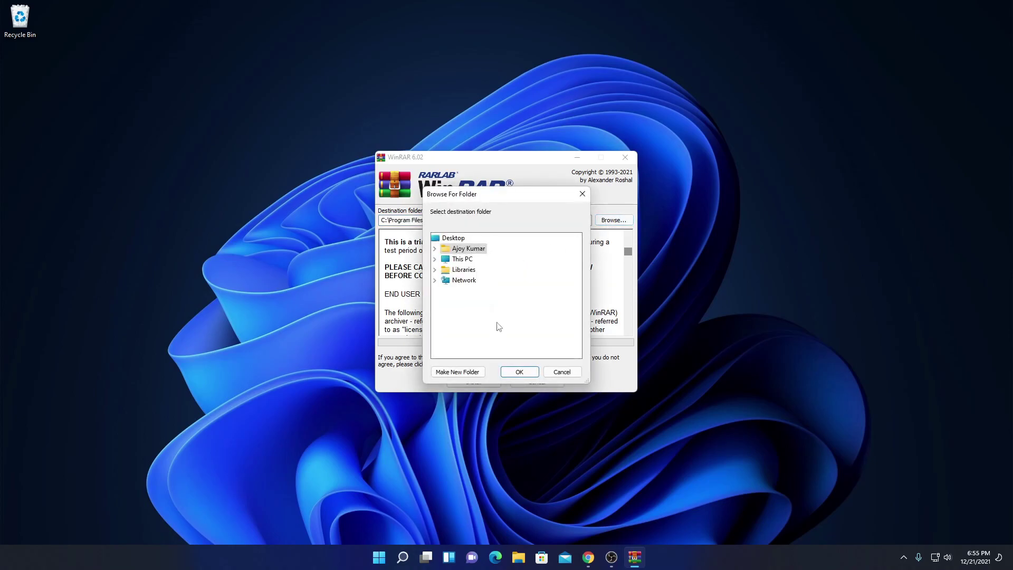
left_click(563, 372)
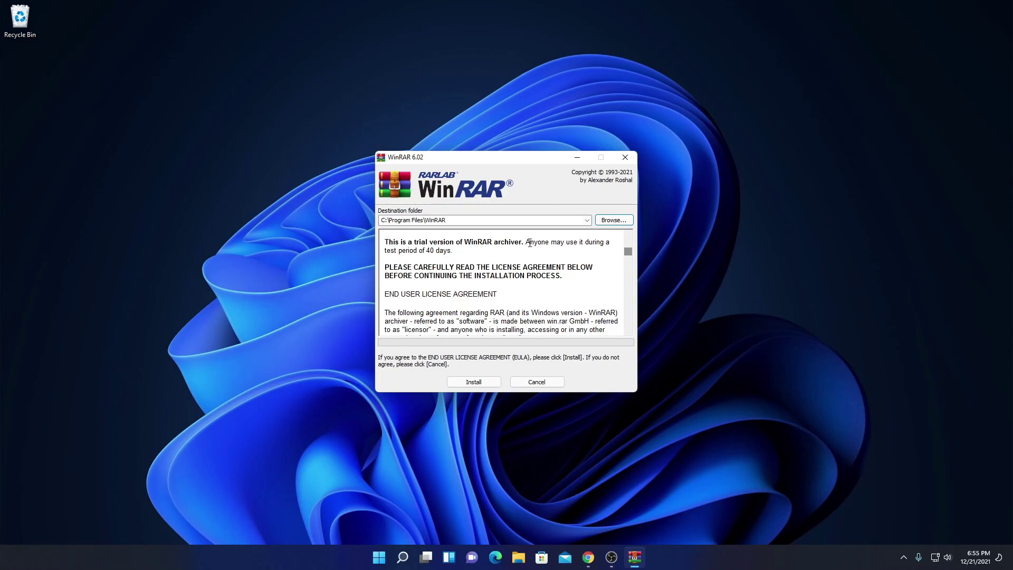
left_click_drag(452, 251, 385, 252)
left_click(471, 259)
left_click(484, 383)
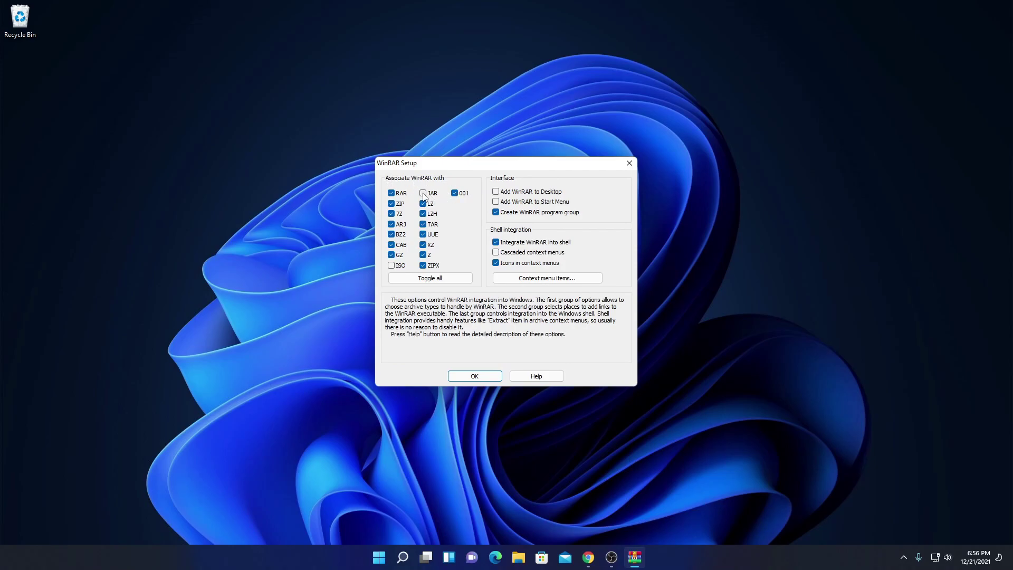
- Associate JAR and ISO files, add WinRAR to Desktop and Start Menu, and finish setup
left_click(424, 195)
left_click(392, 266)
left_click(496, 192)
left_click(496, 202)
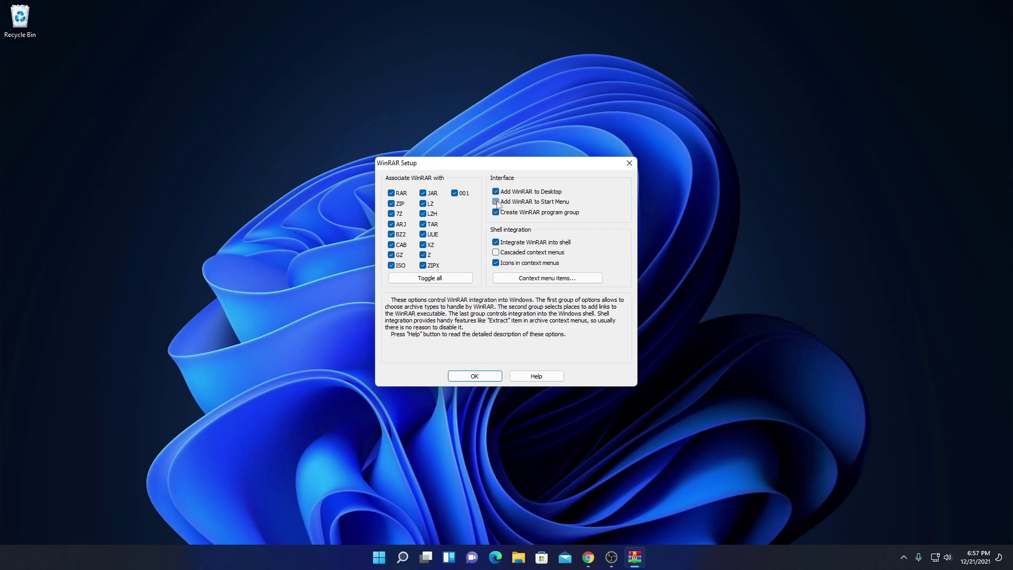
left_click(476, 378)
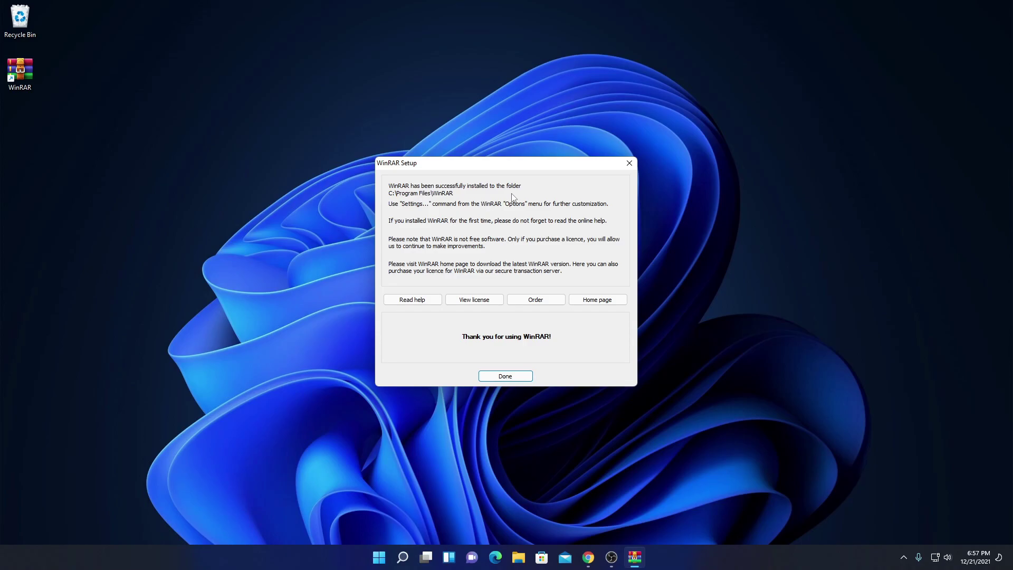
left_click(508, 375)
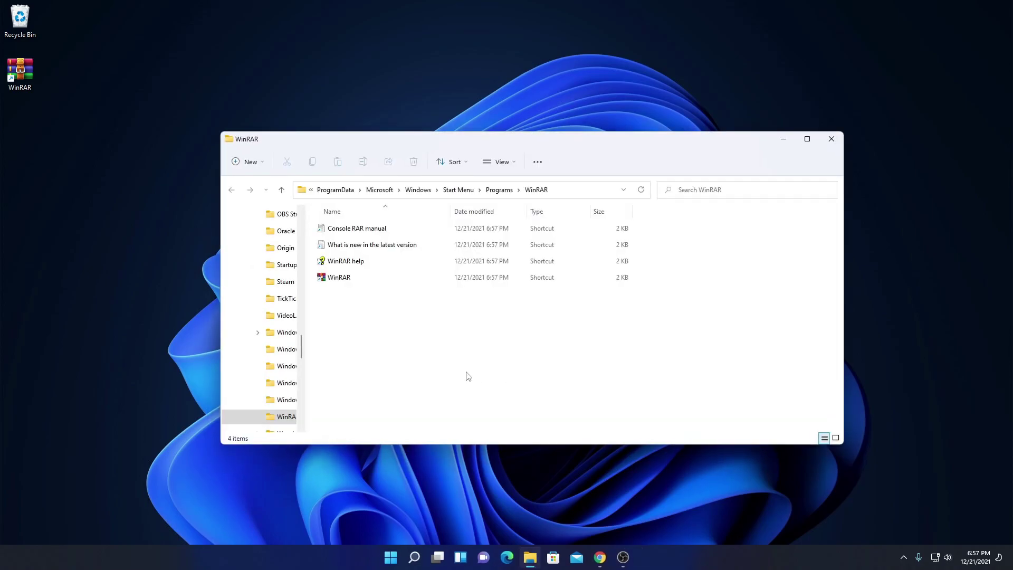
- Close the WinRAR Start Menu folder window and clear the desktop shortcut selection
left_click(576, 191)
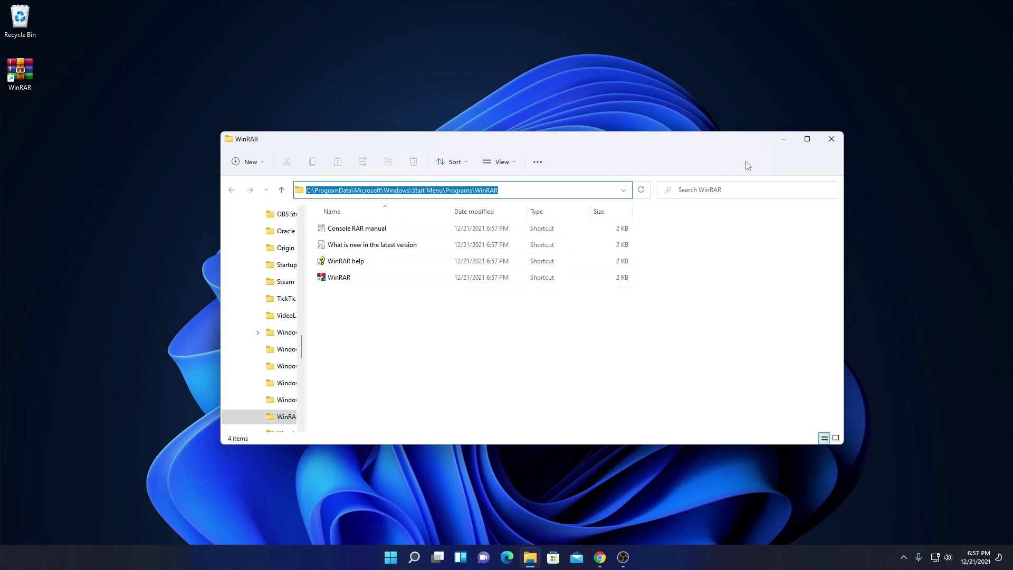
left_click(839, 139)
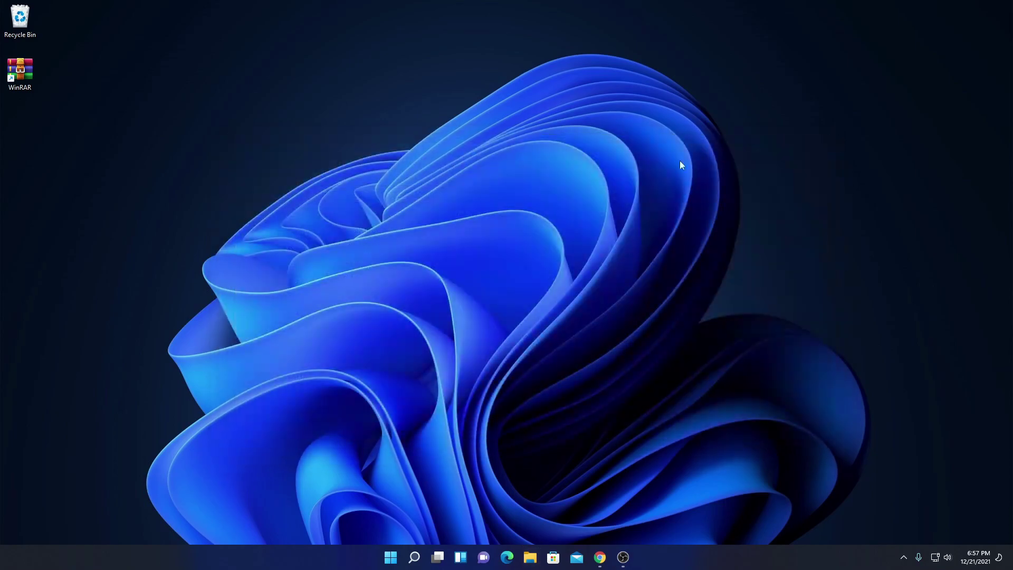
left_click_drag(35, 93, 7, 59)
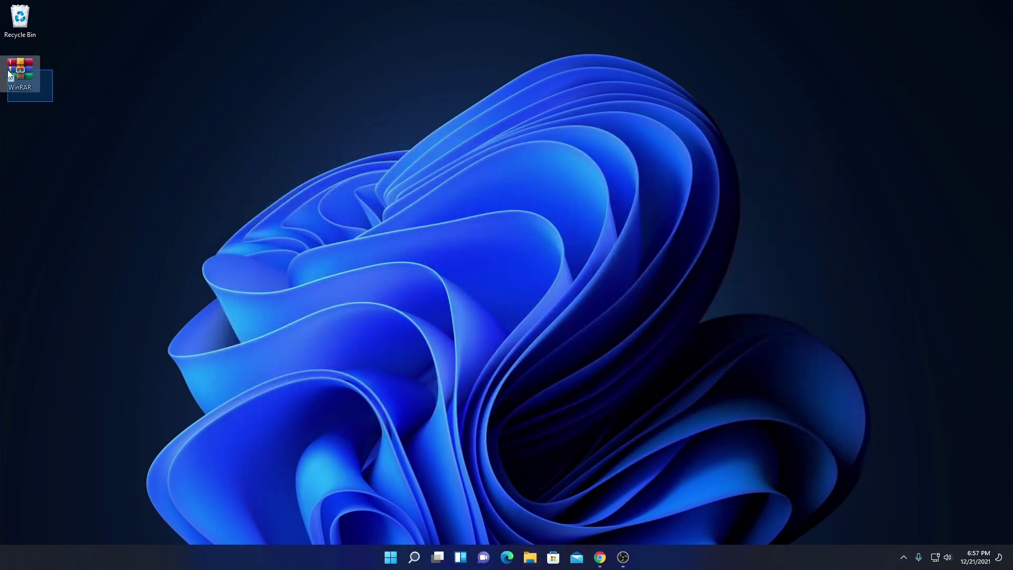
left_click(94, 122)
left_click_drag(58, 124, 14, 74)
left_click(135, 112)
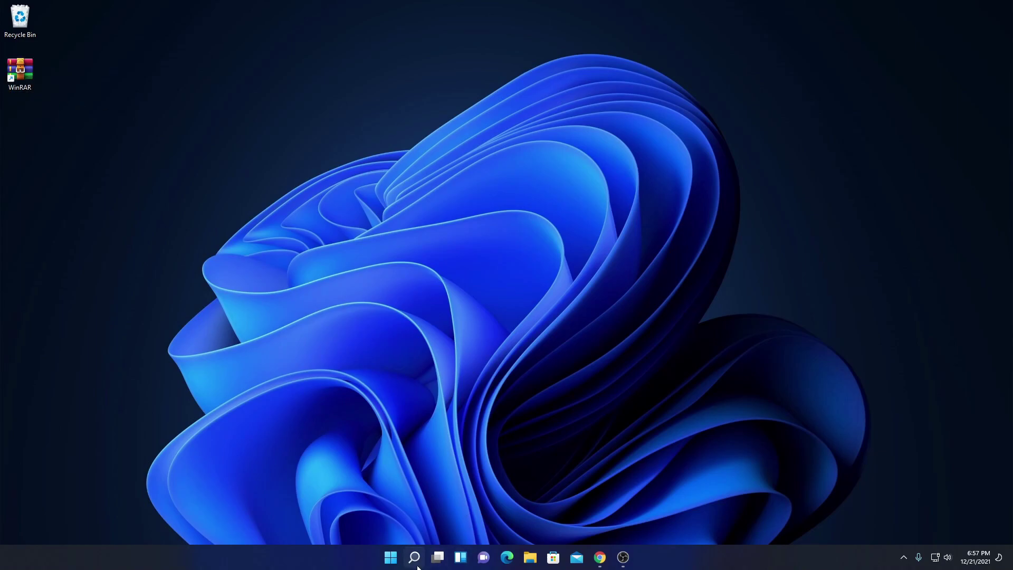
left_click(414, 557)
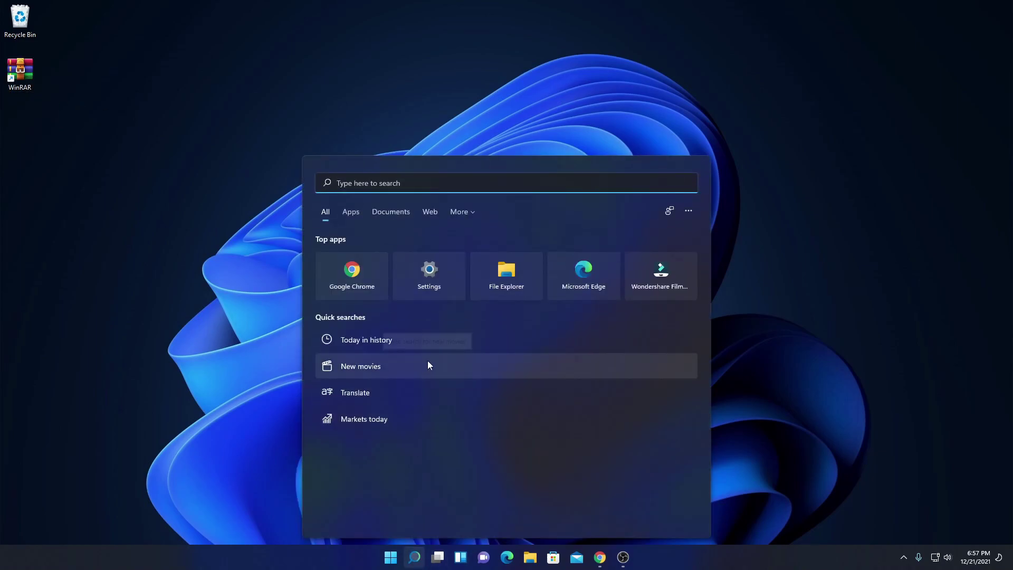
- Search Windows for 'win' and launch the WinRAR app
type("win")
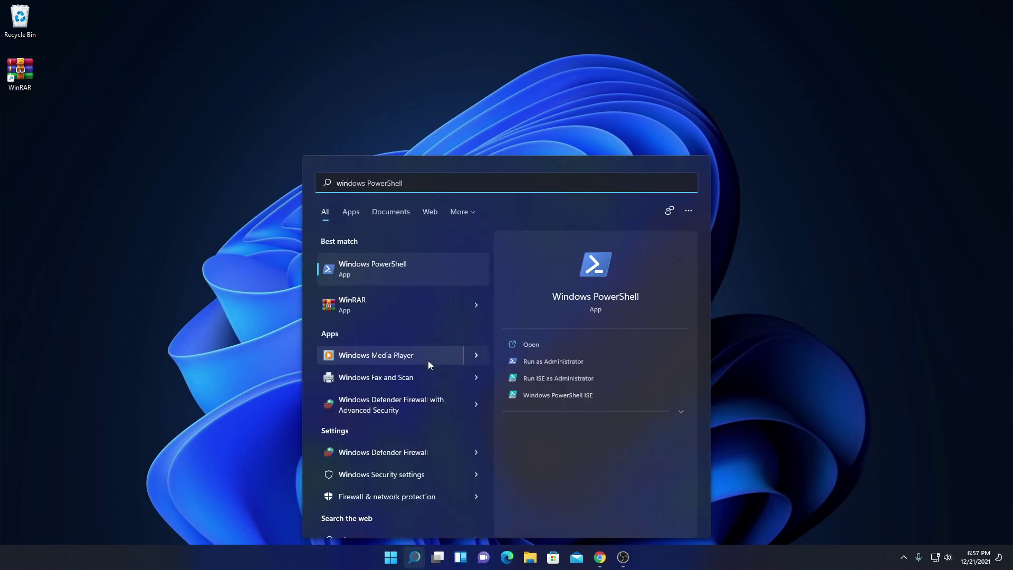
left_click(374, 302)
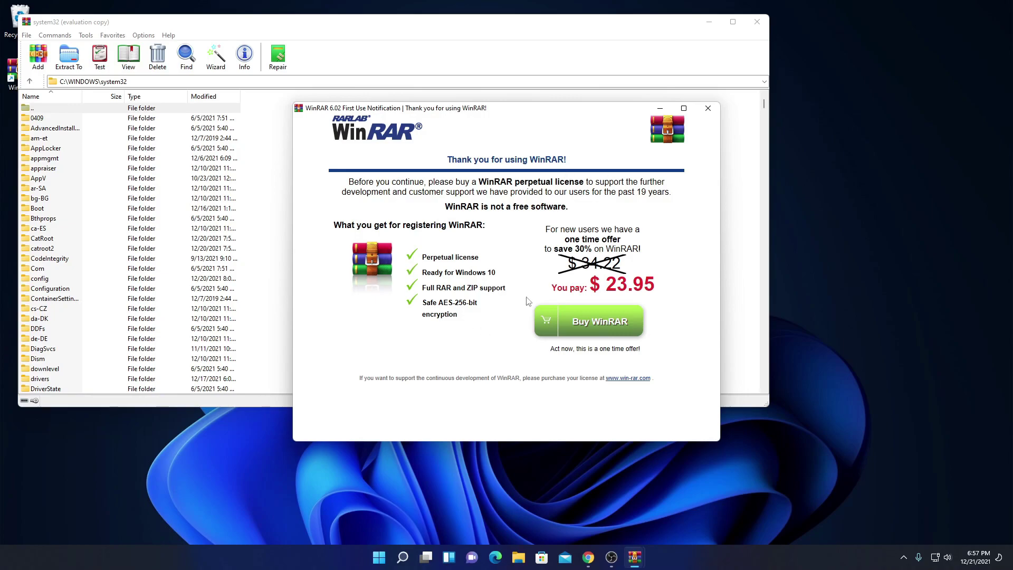
- Close the WinRAR First Use Notification, move the window aside and minimize it
left_click(708, 108)
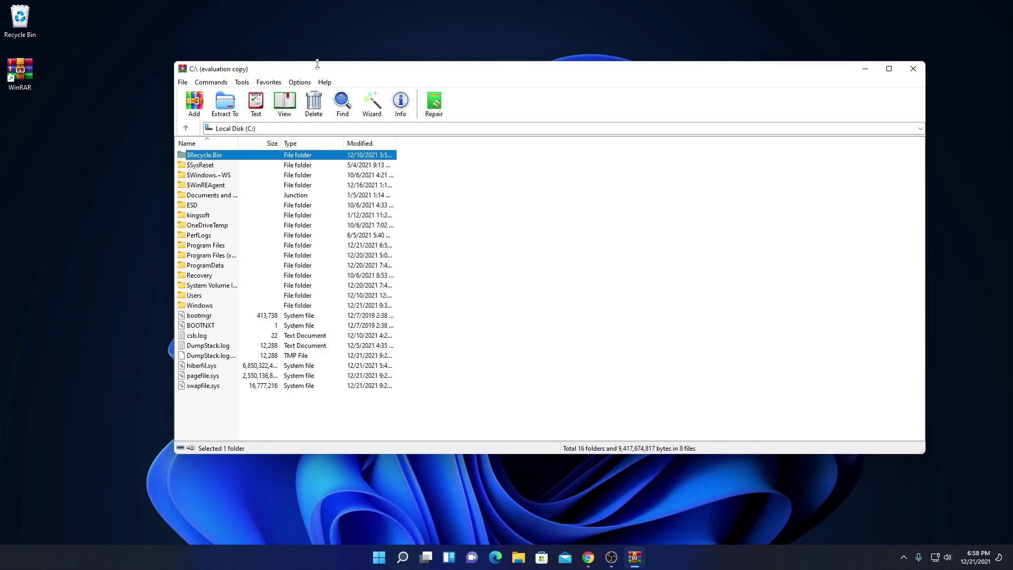
left_click_drag(332, 68, 285, 78)
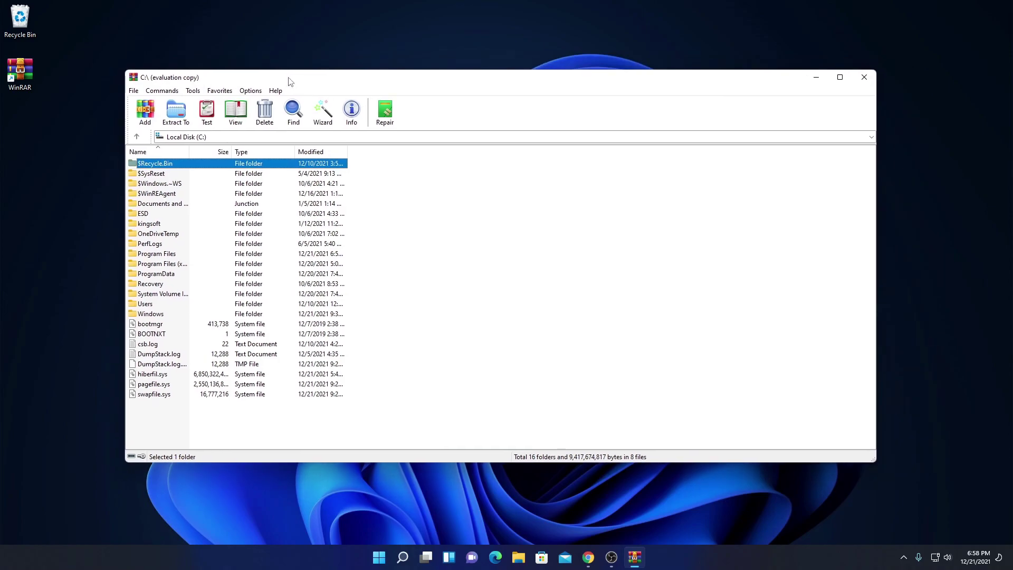
left_click(816, 82)
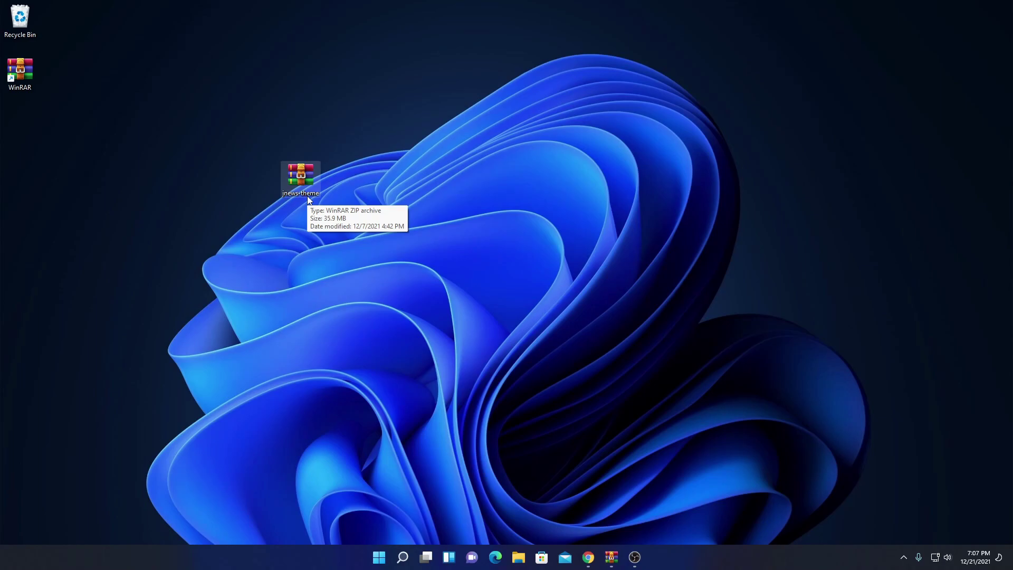
- Open jnews-theme.zip on the desktop with WinRAR archiver via Open with
left_click_drag(270, 156, 334, 219)
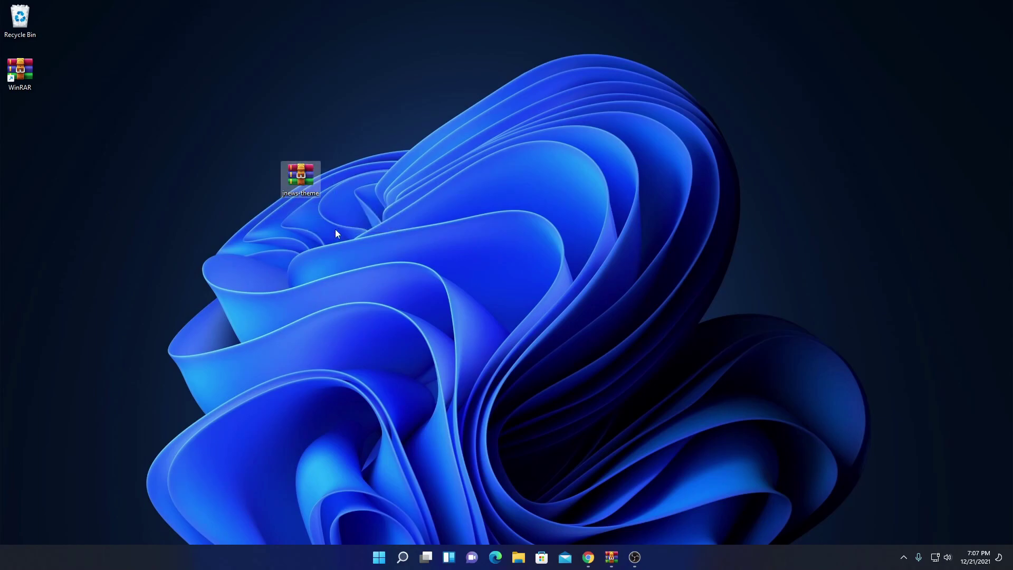
right_click(302, 187)
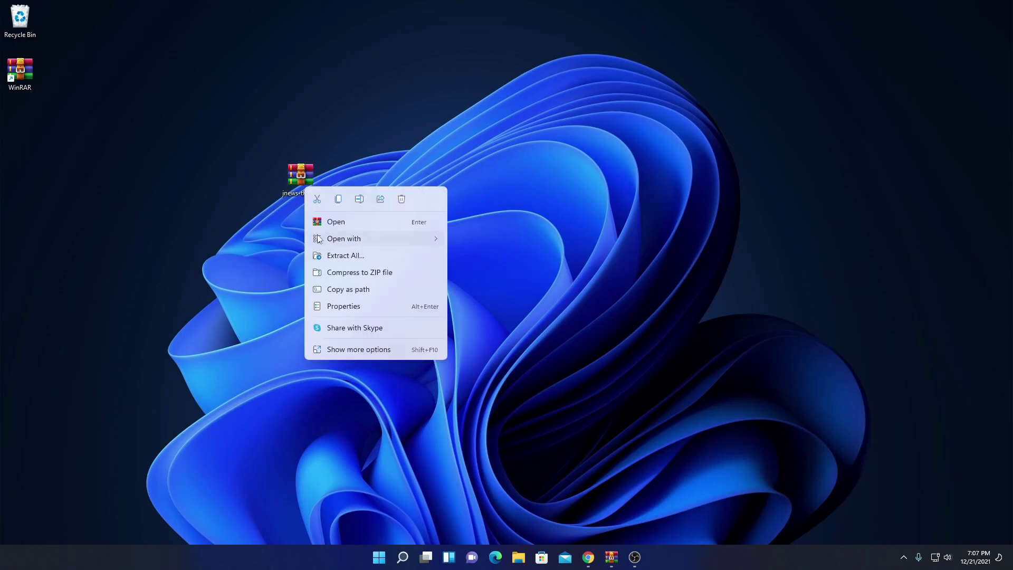
mouse_move(325, 242)
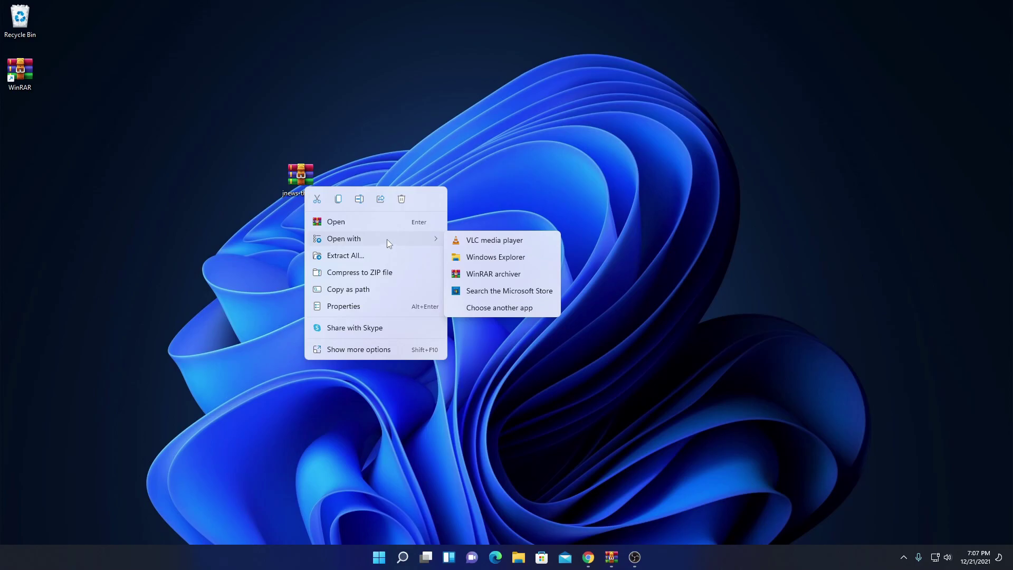
left_click(524, 276)
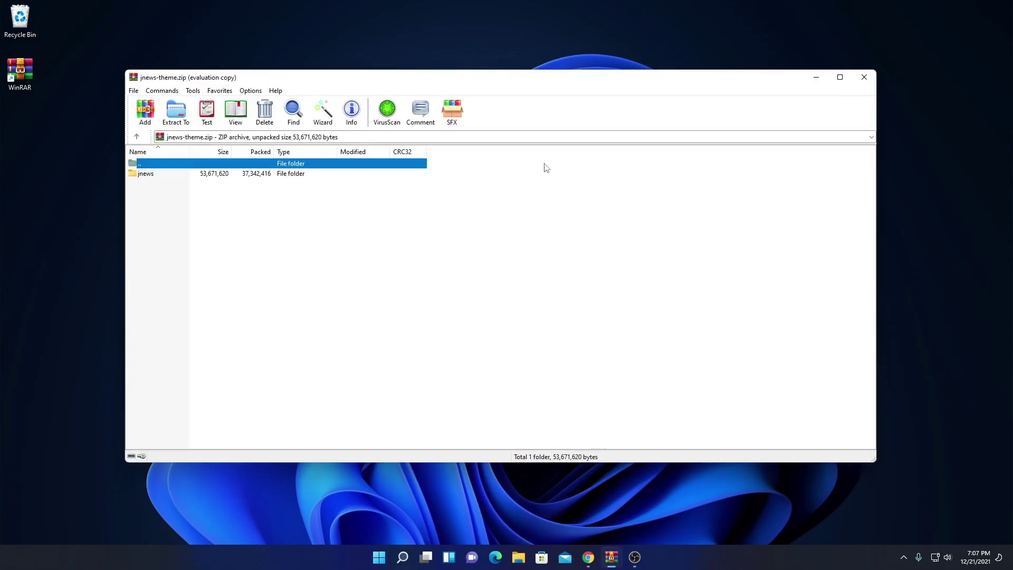
- Browse the files inside the archive's jnews folder, then return to the archive root
double_click(176, 176)
scroll(403, 243, "down", 4)
scroll(404, 391, "up", 4)
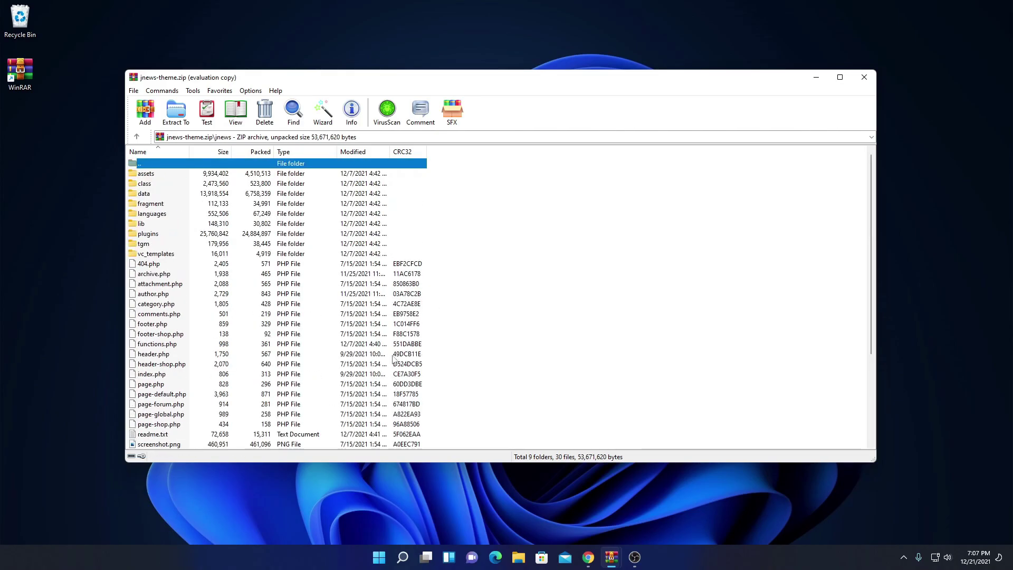
double_click(190, 163)
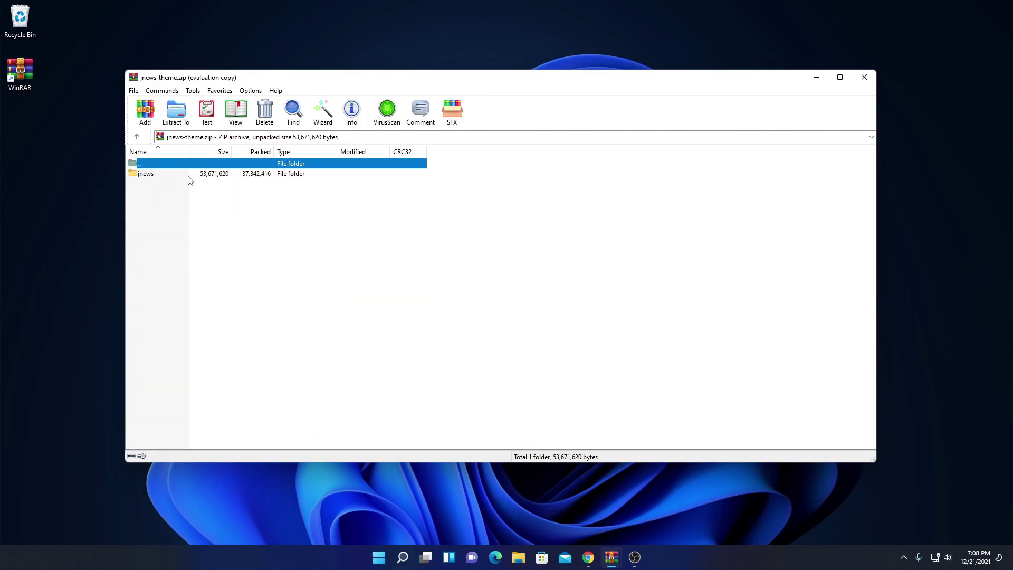
- Reopen jnews, go back to the root, and bring up Extract To for the jnews folder
double_click(188, 175)
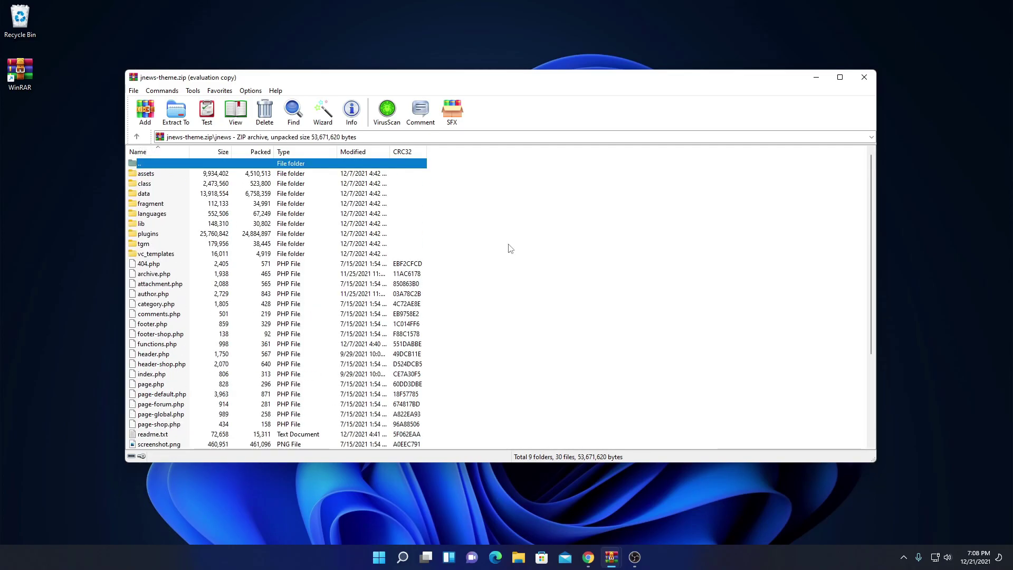
left_click(137, 139)
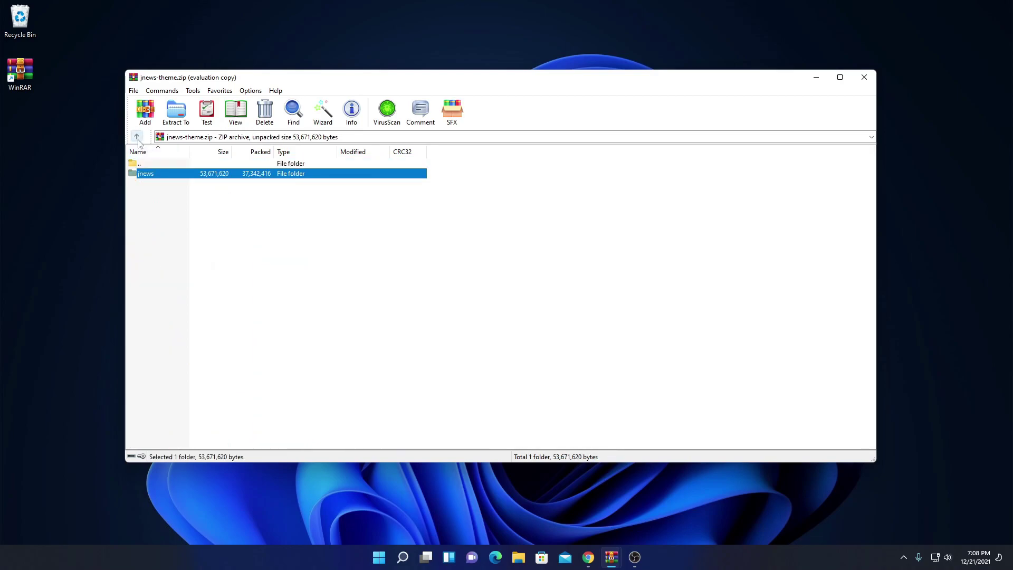
left_click(180, 124)
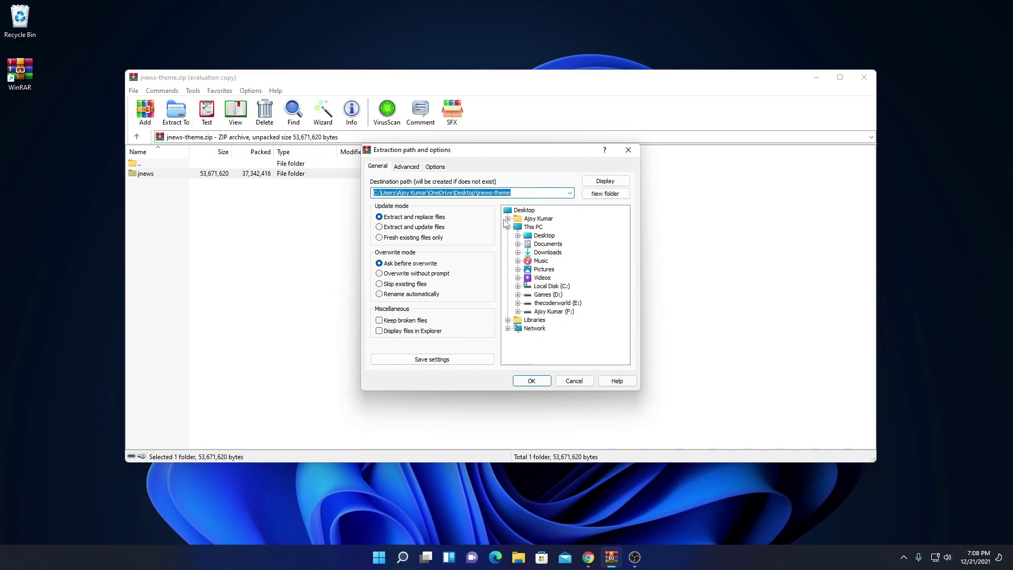
- Extract jnews into a new jnews-theme folder created on the Desktop
left_click(530, 237)
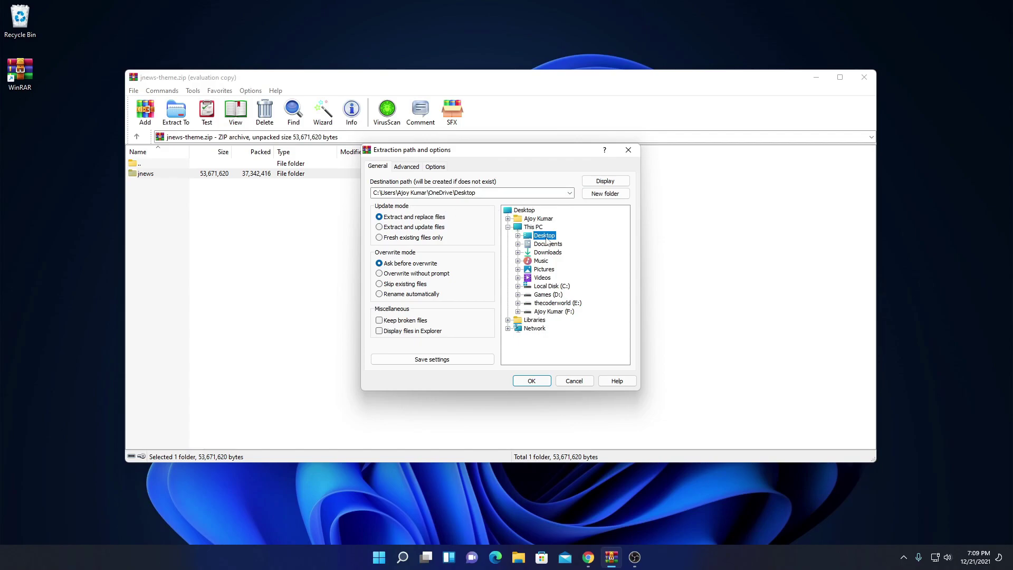
left_click(606, 195)
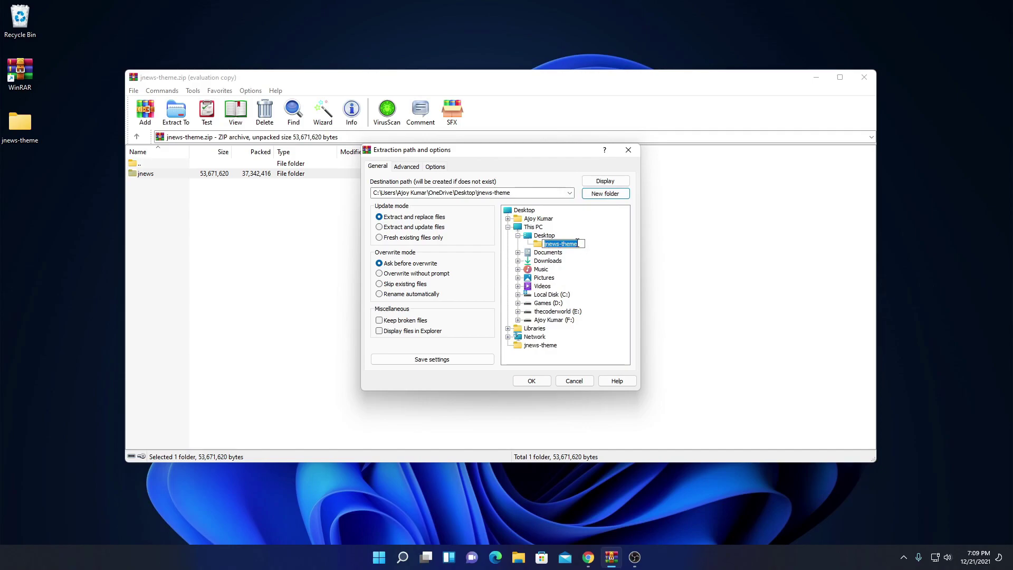
left_click(532, 381)
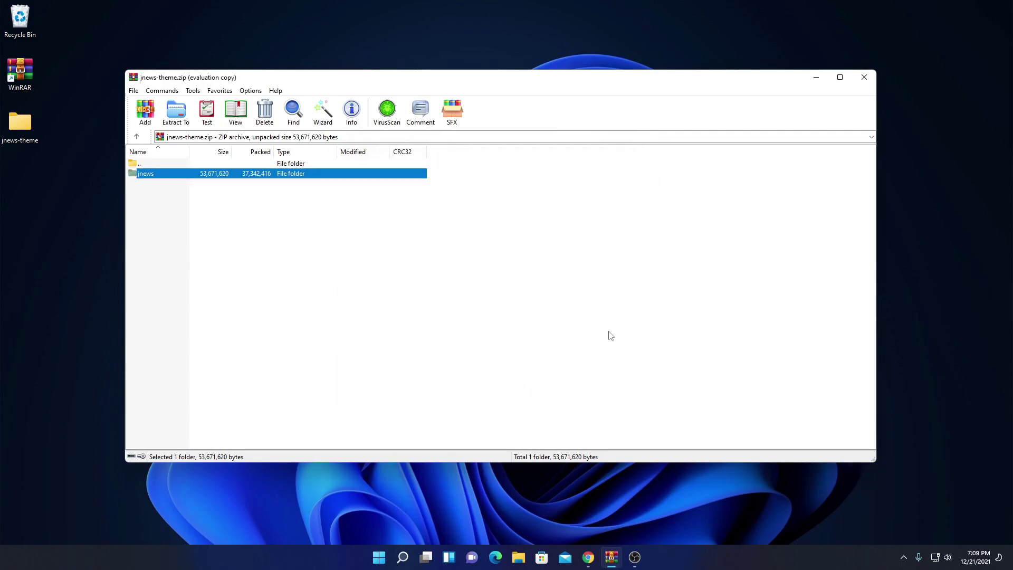
- Minimize WinRAR, then select and deselect the archive icon on the desktop
left_click(816, 77)
left_click_drag(293, 107, 336, 220)
left_click(392, 230)
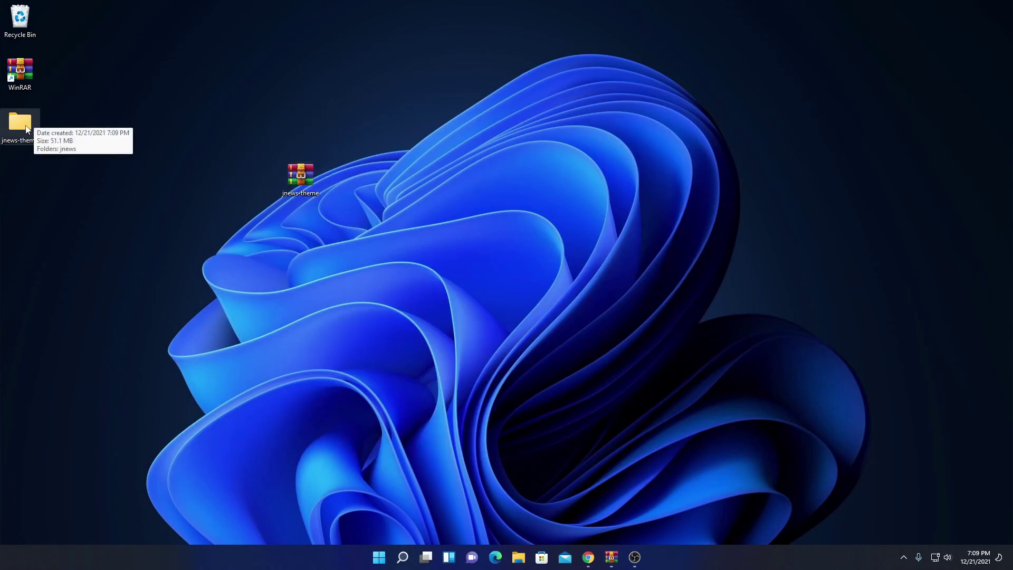
- Open jnews-theme and its jnews folder, scroll through the 39 theme items, then minimize Explorer
double_click(26, 130)
left_click(362, 259)
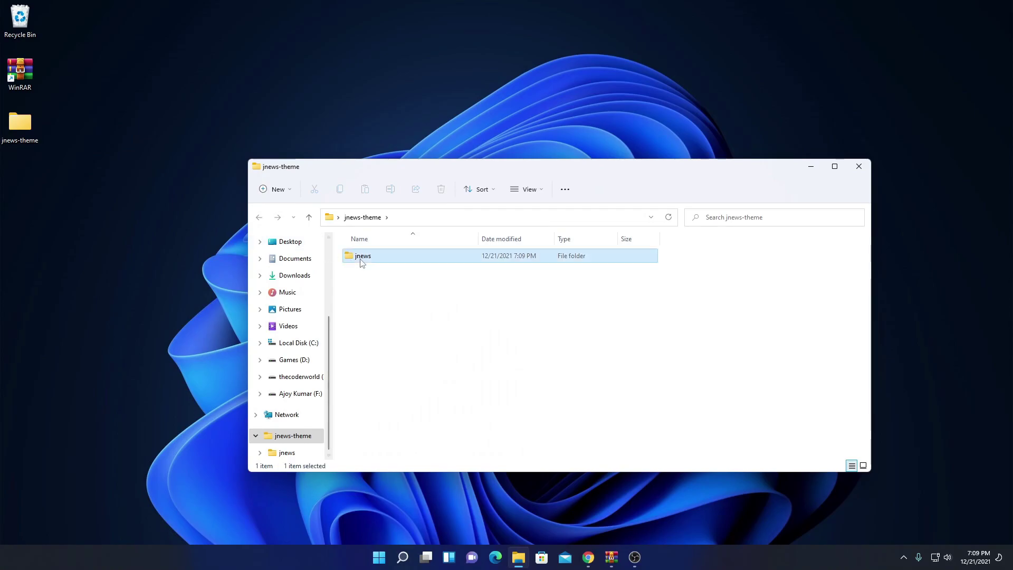
double_click(360, 259)
scroll(707, 327, "down", 9)
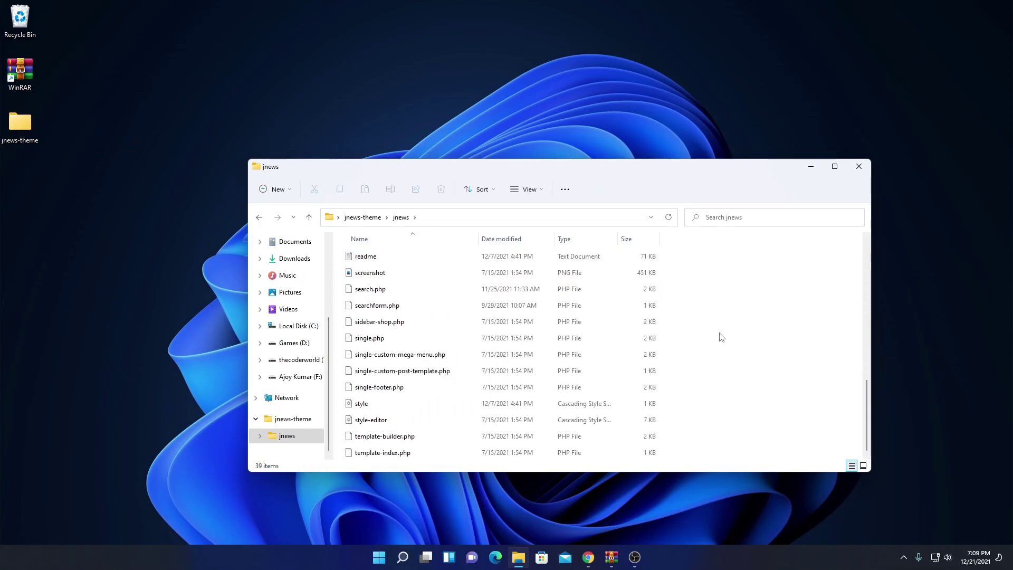
scroll(722, 317, "up", 9)
left_click(811, 166)
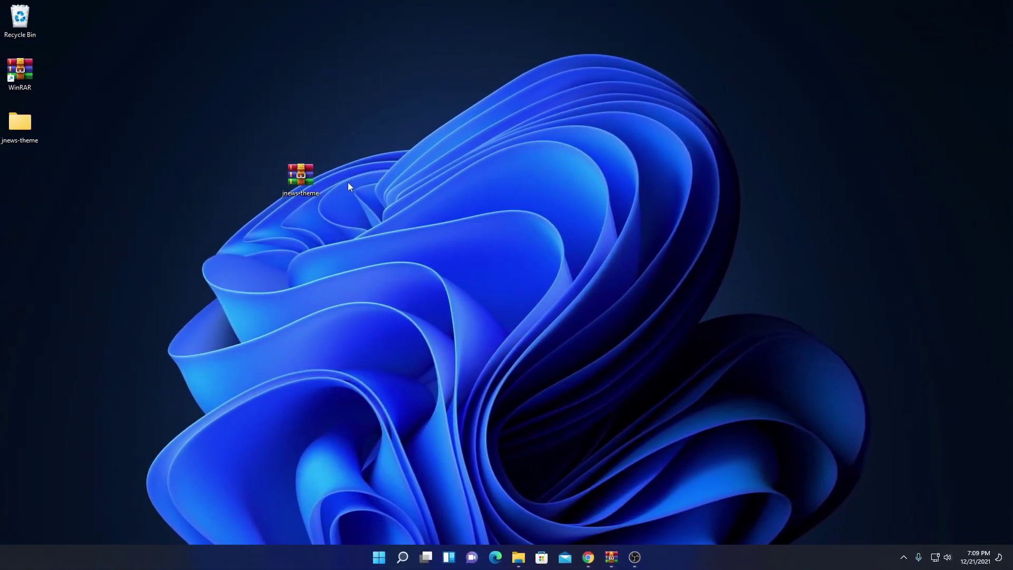
- Drag the jnews-theme archive icon from mid-desktop to the top of the left icon column
left_click_drag(319, 185, 24, 22)
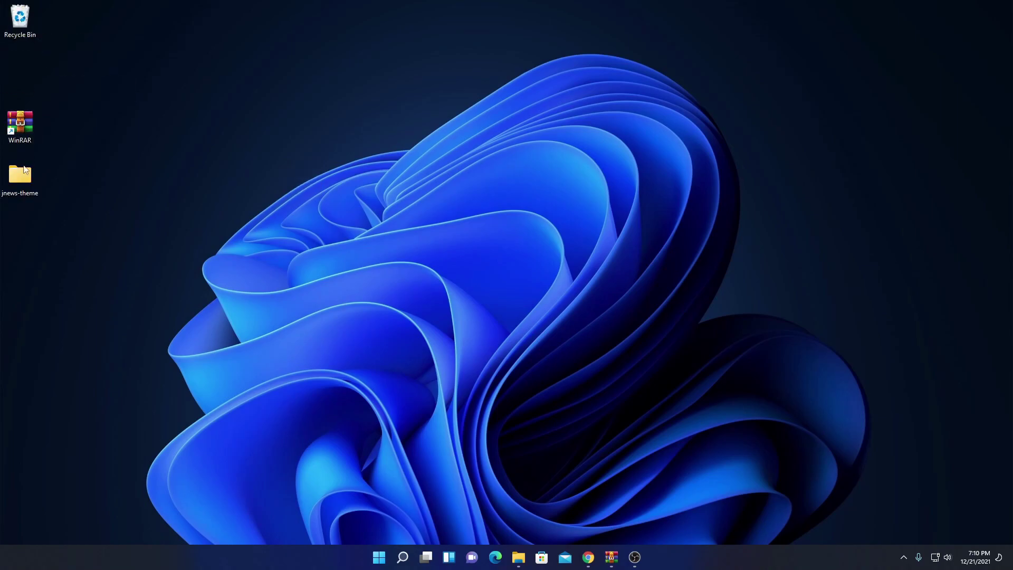